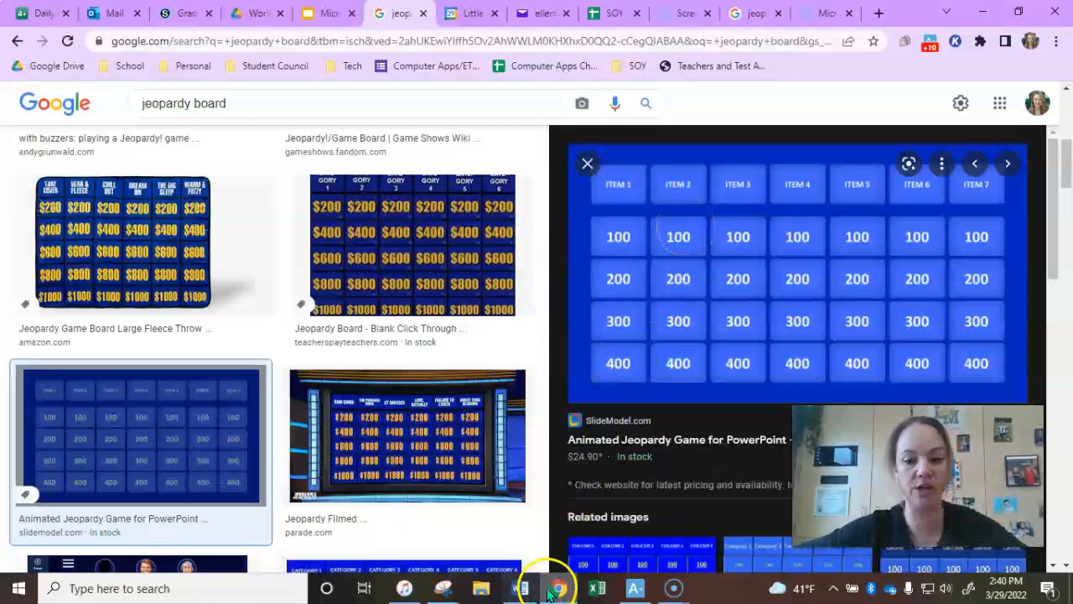
Review the instruction slide, and group the 100, 200, 300 and 400 boxes into one object in the Word document Delete.docx
click(325, 15)
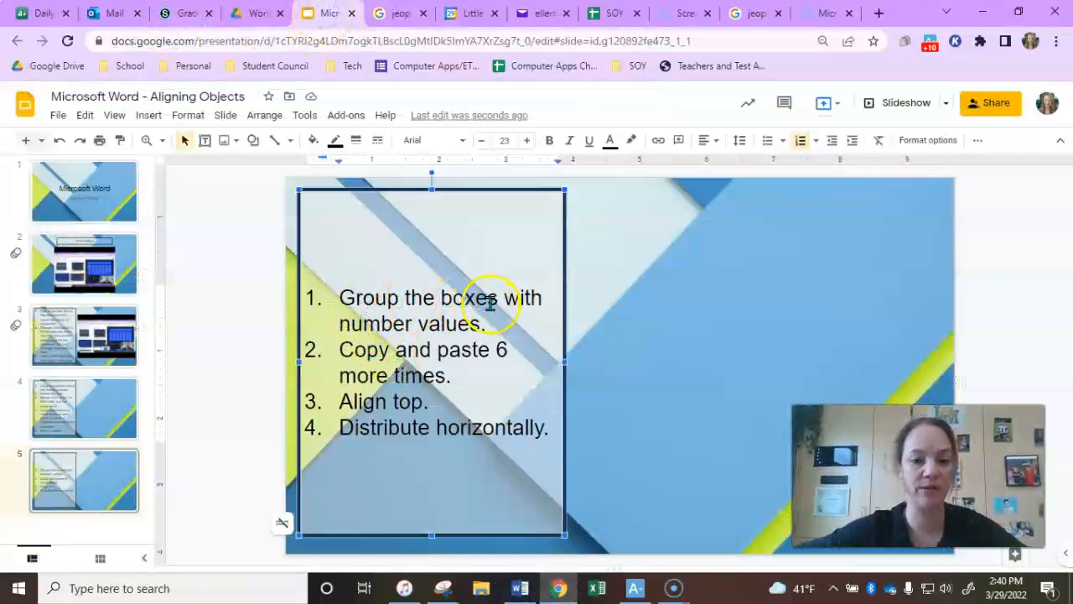
click(518, 586)
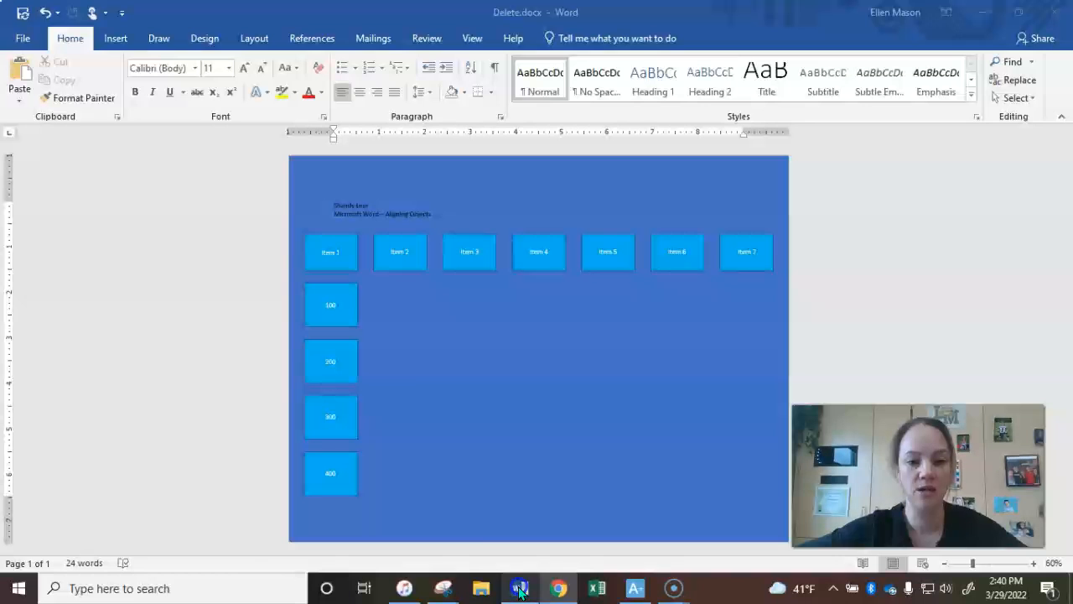
click(336, 312)
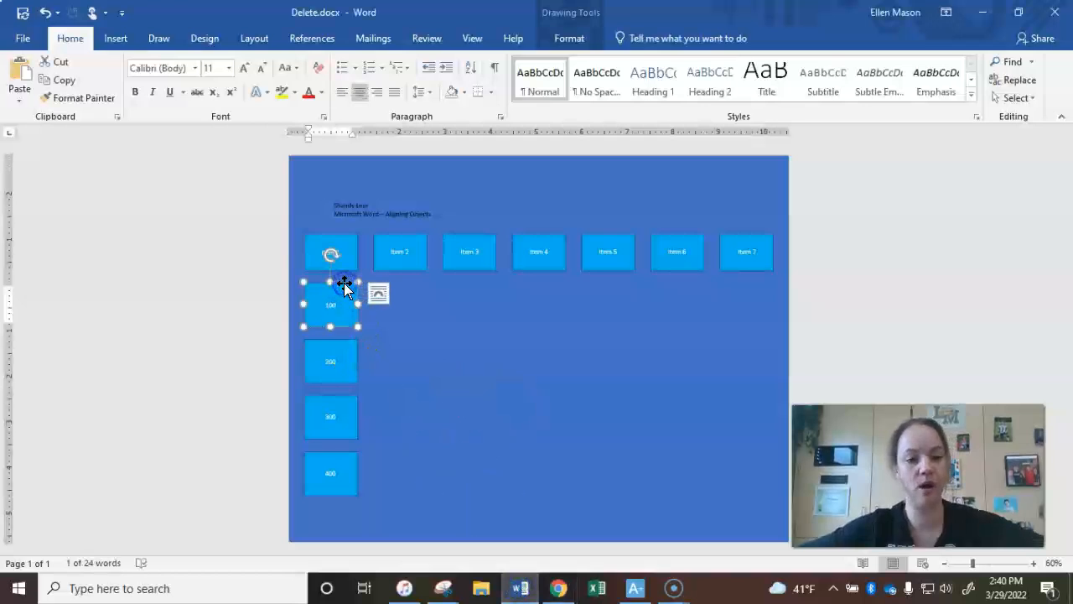
shift+click(343, 342)
shift+click(352, 410)
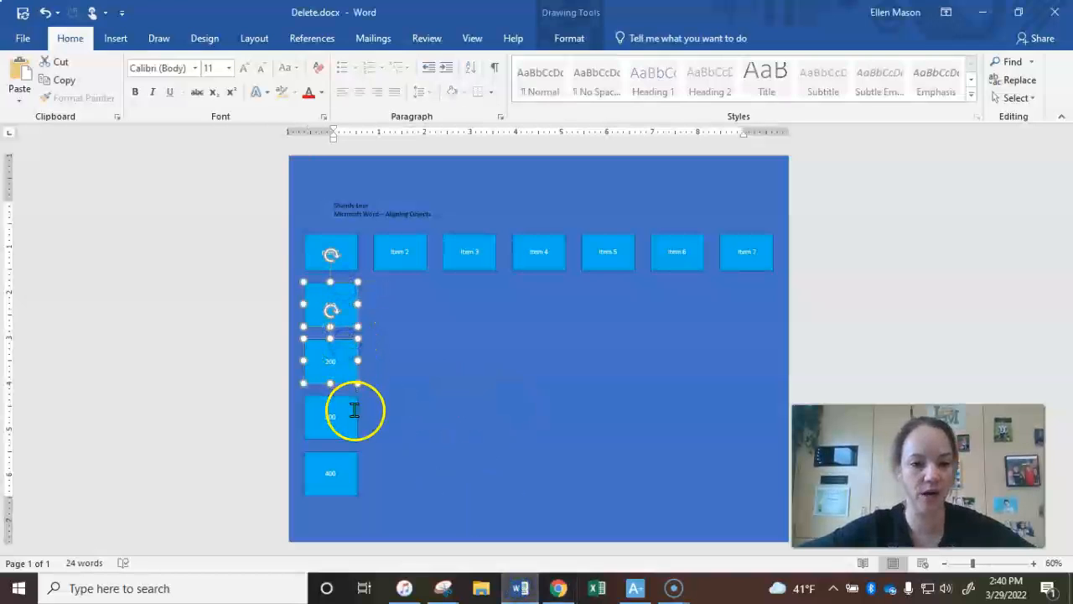
shift+click(336, 479)
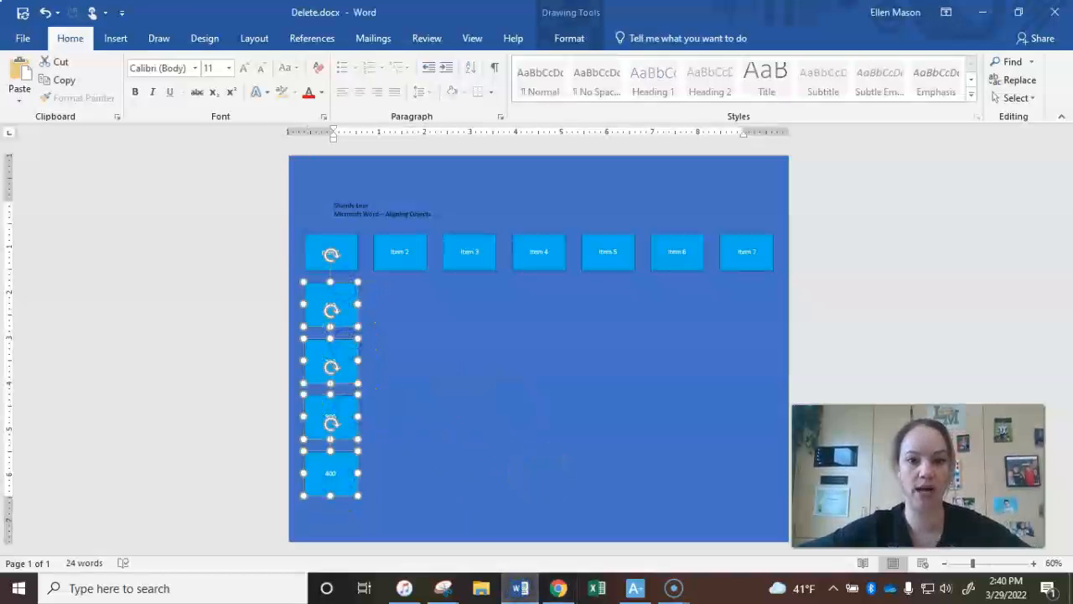
click(555, 45)
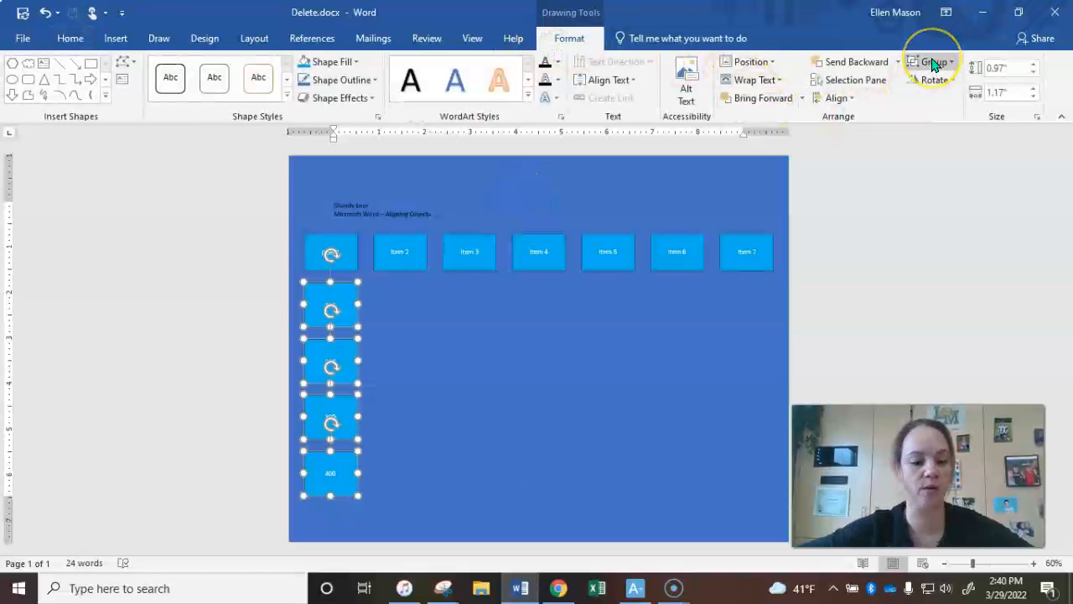
click(933, 62)
click(942, 82)
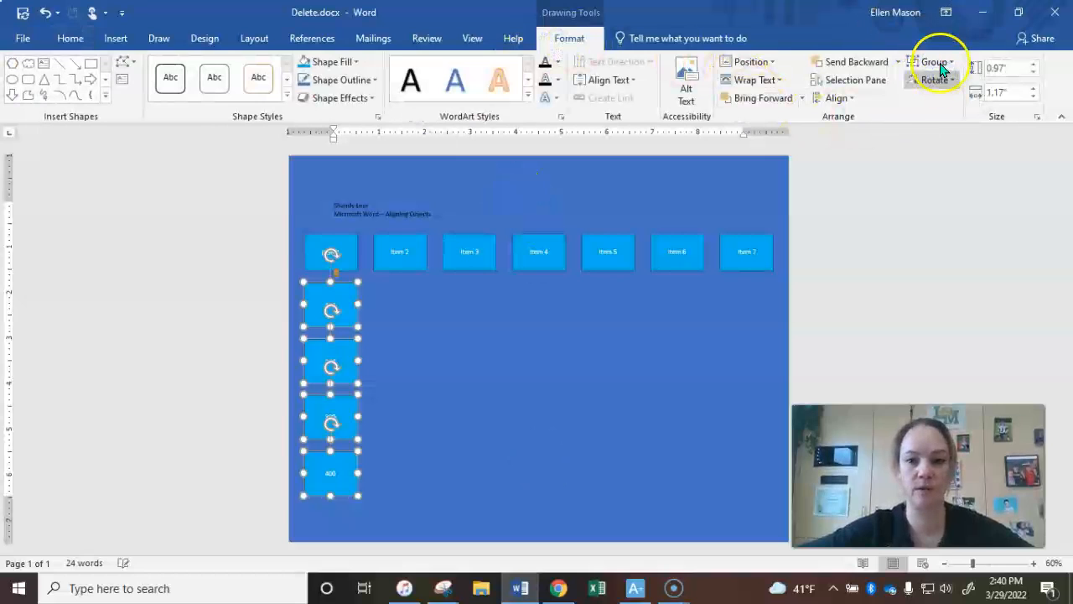
click(941, 64)
click(530, 397)
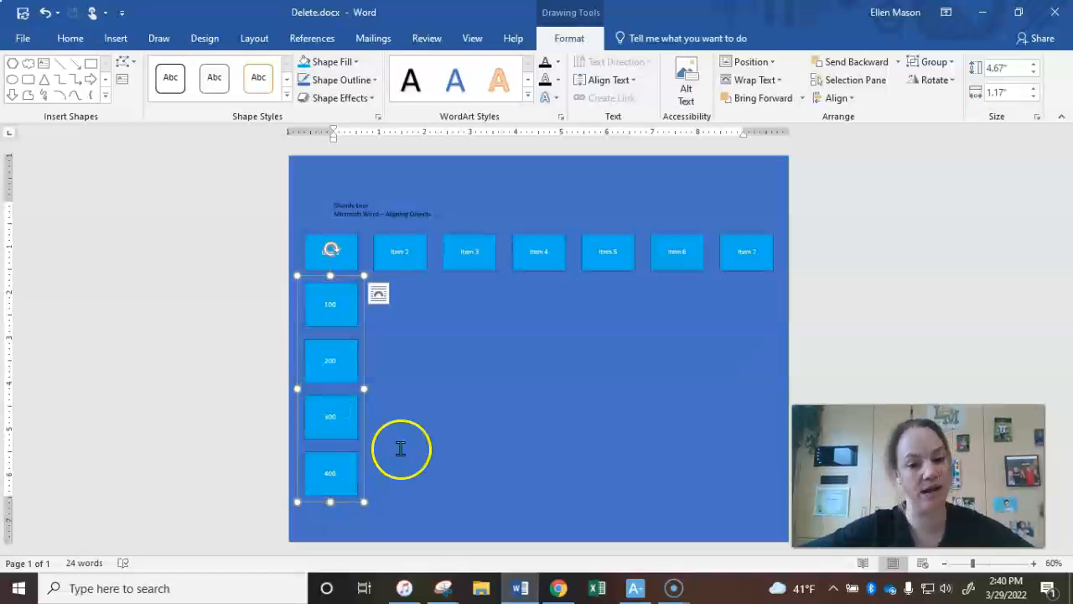
Deselect the grouped number boxes and reselect them to check that they act as one object
click(467, 433)
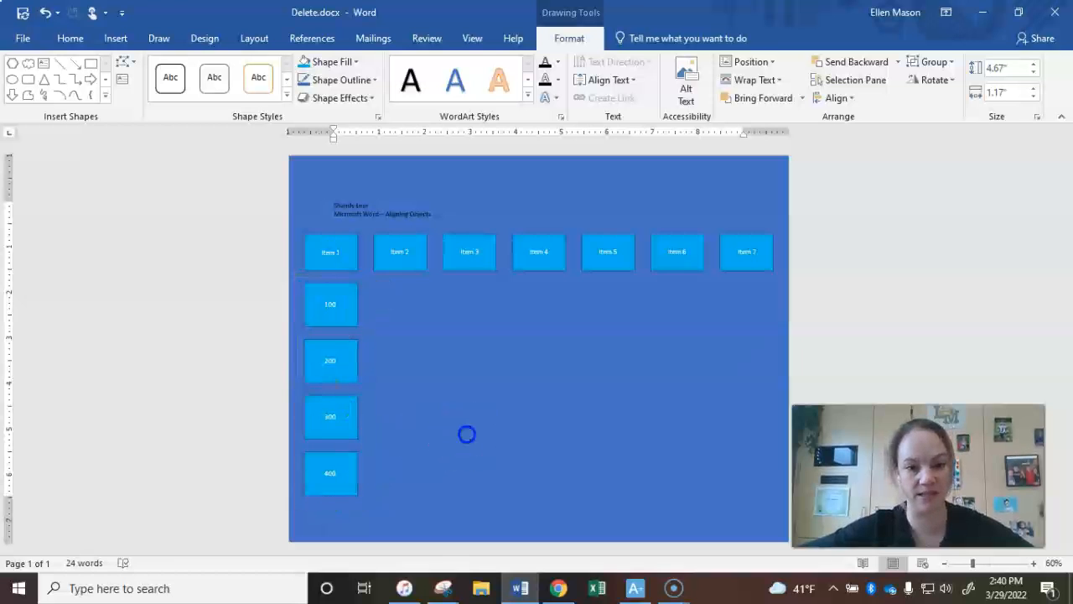
click(355, 350)
click(347, 291)
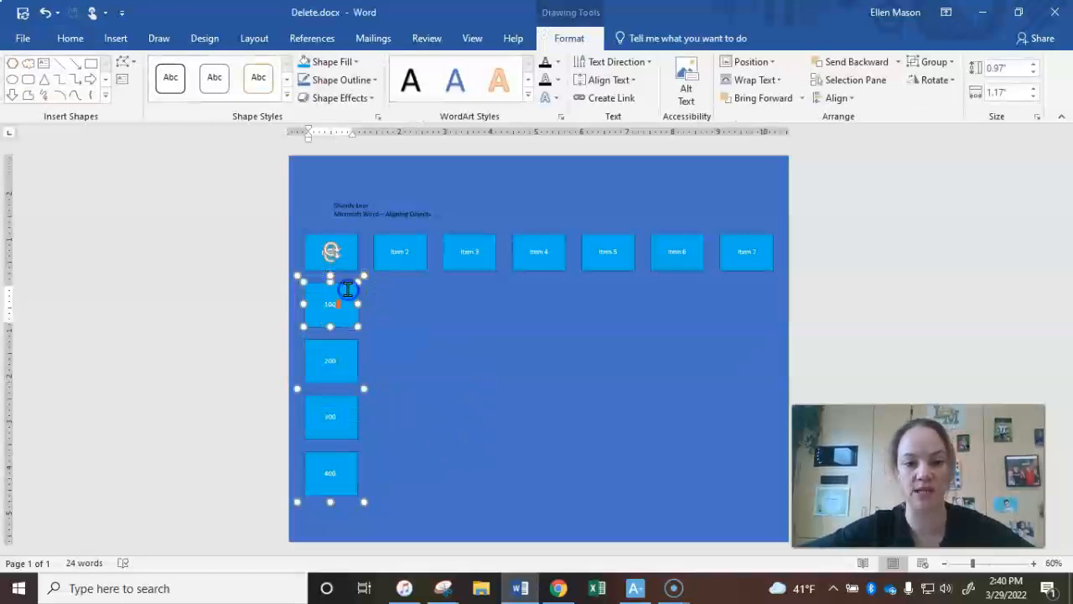
Consult the instruction slide and the Jeopardy board reference image in Chrome, and return to the Word document
click(559, 588)
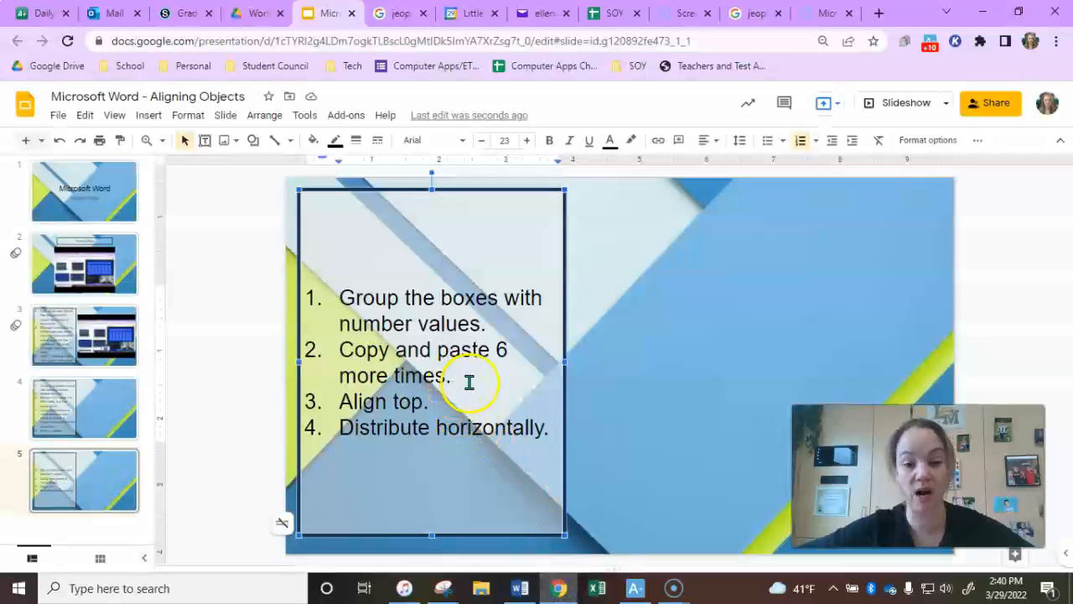
click(403, 13)
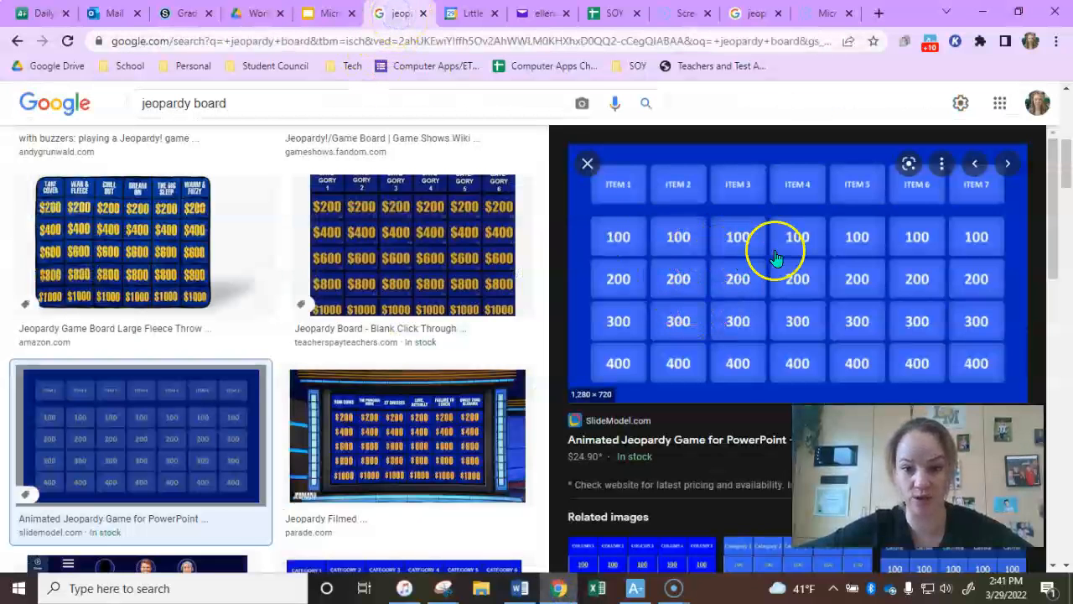
click(520, 587)
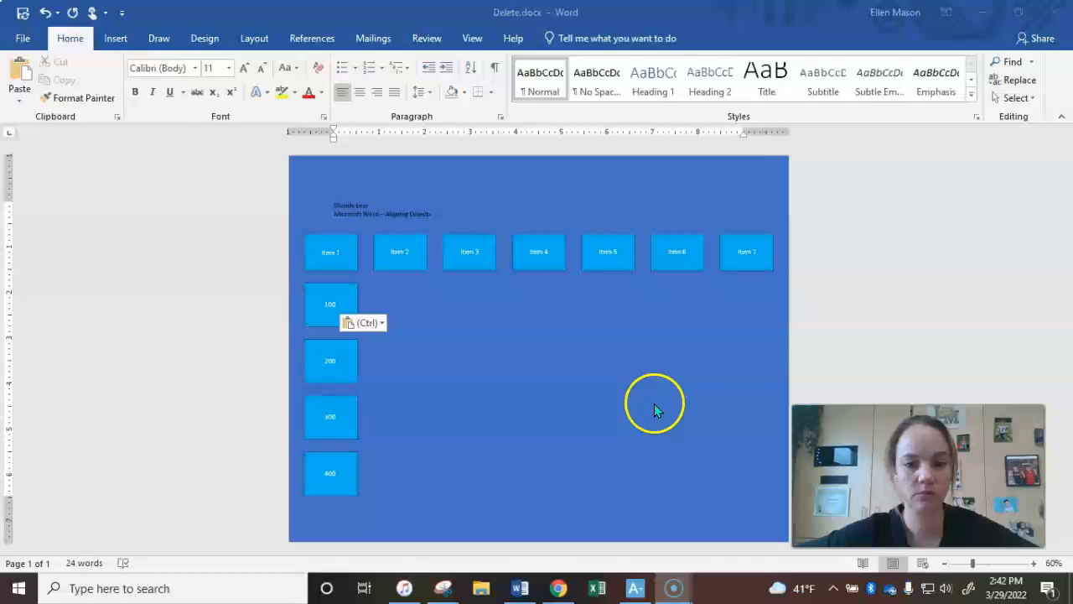
Copy the grouped column of 100 to 400 boxes and paste six copies of it onto the page
click(338, 294)
click(342, 470)
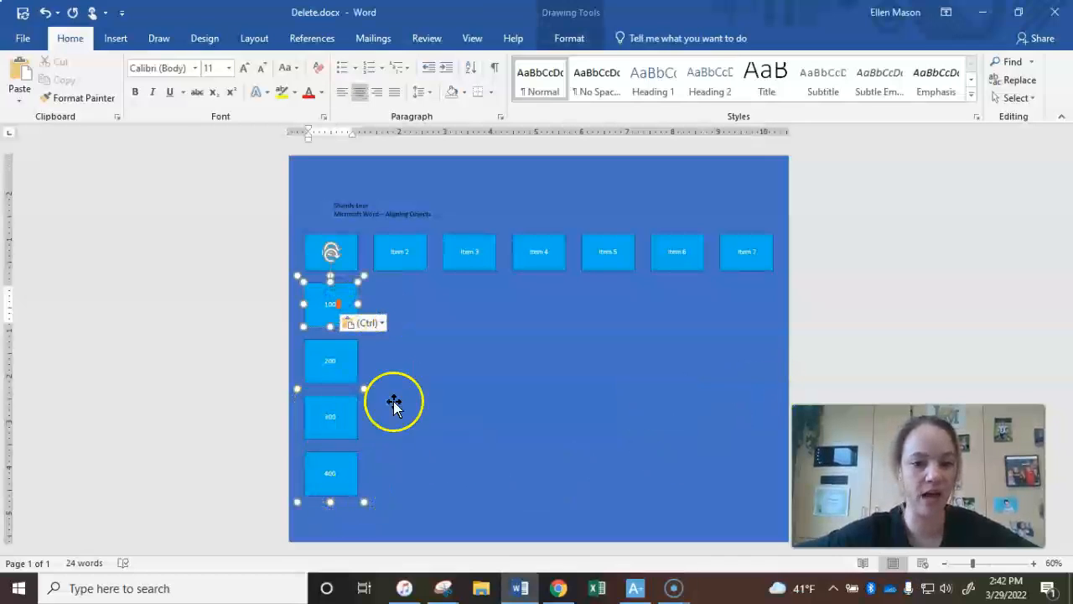
click(337, 299)
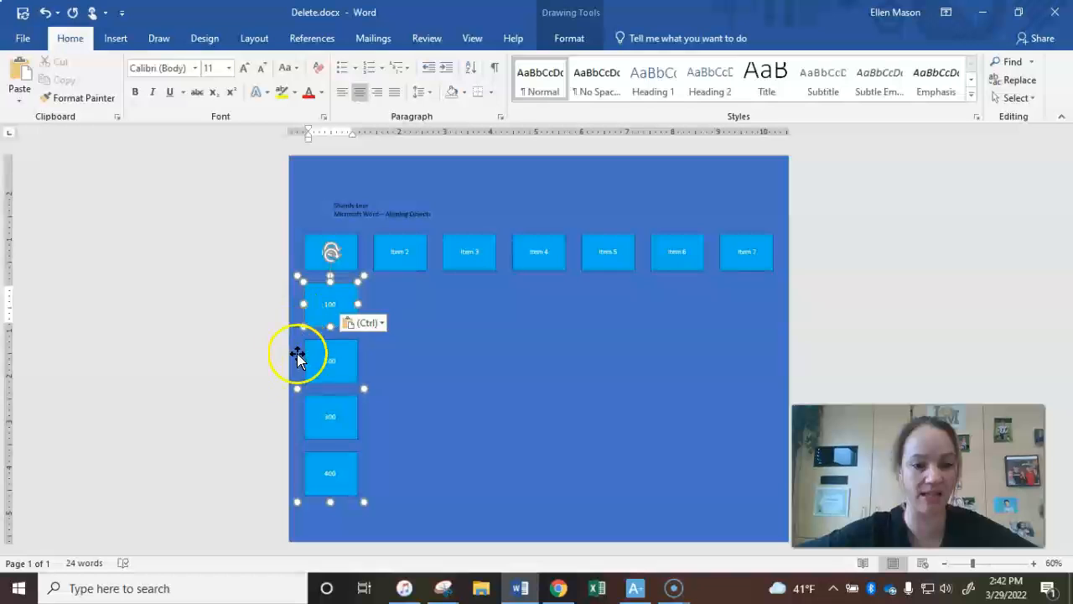
click(362, 459)
click(362, 432)
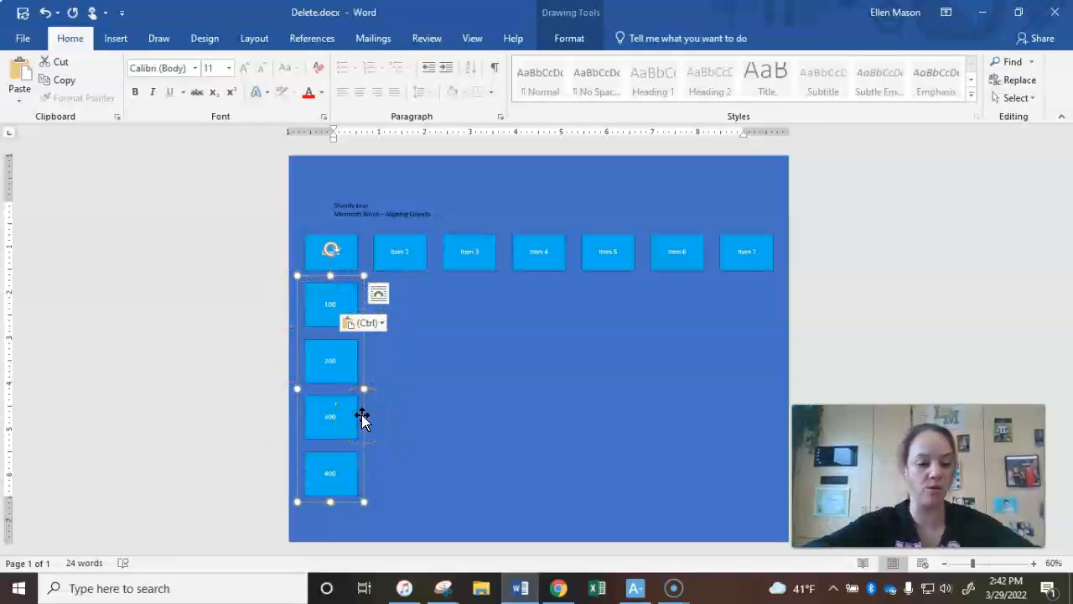
key(ctrl+c)
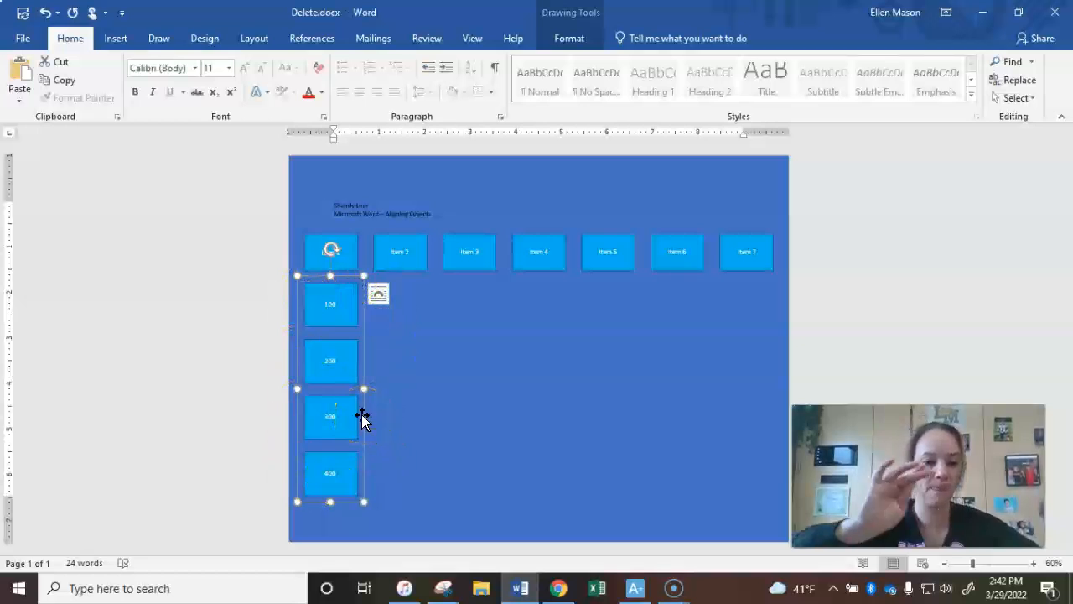
click(433, 353)
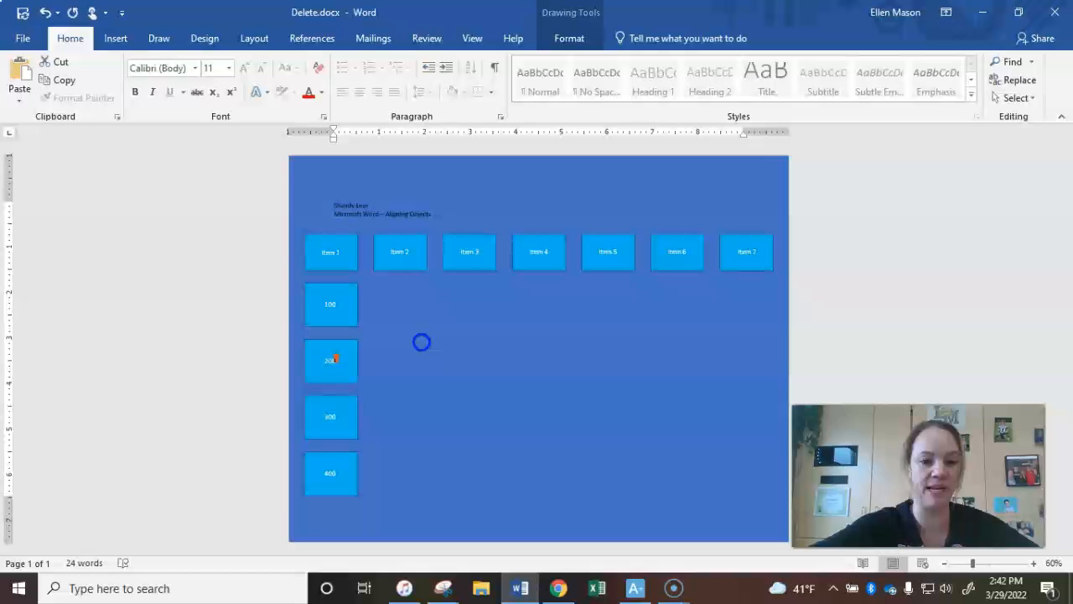
key(ctrl+v)
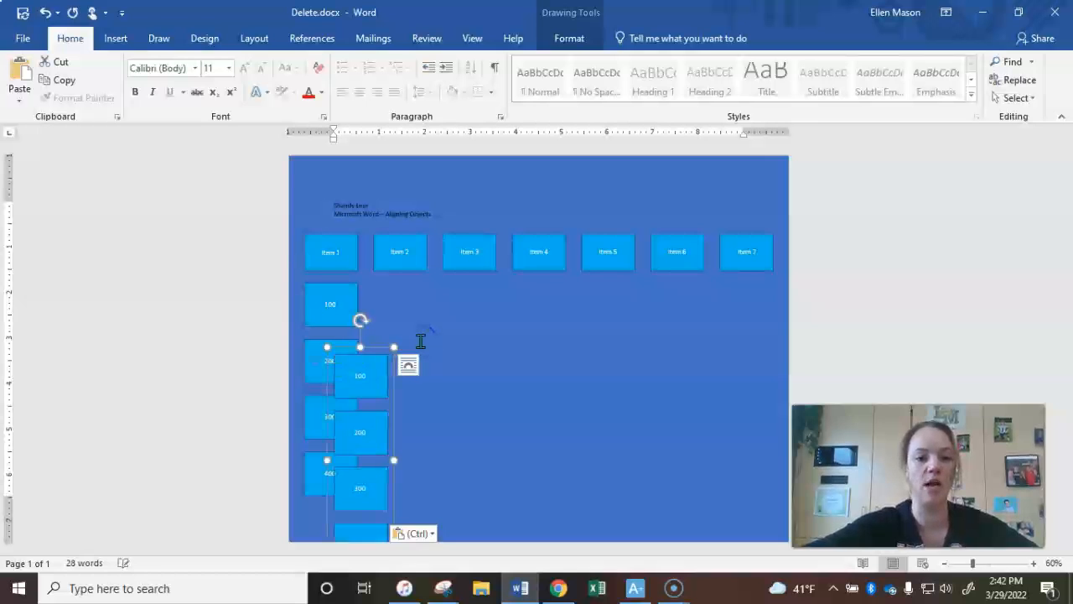
key(ctrl+v)
key(ctrl+v)
key(ctrl+v)
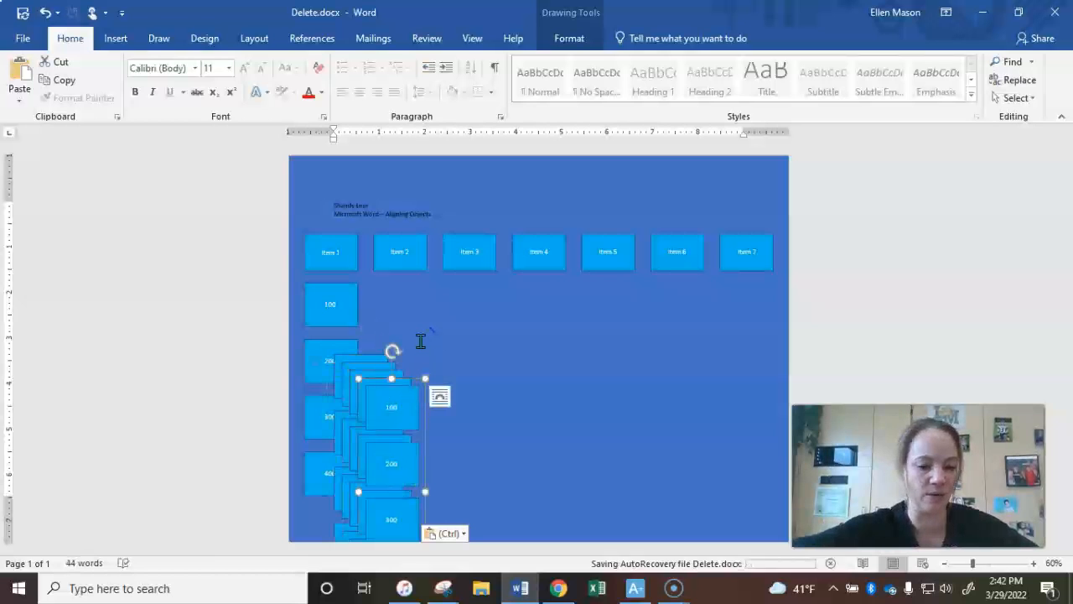
key(ctrl+v)
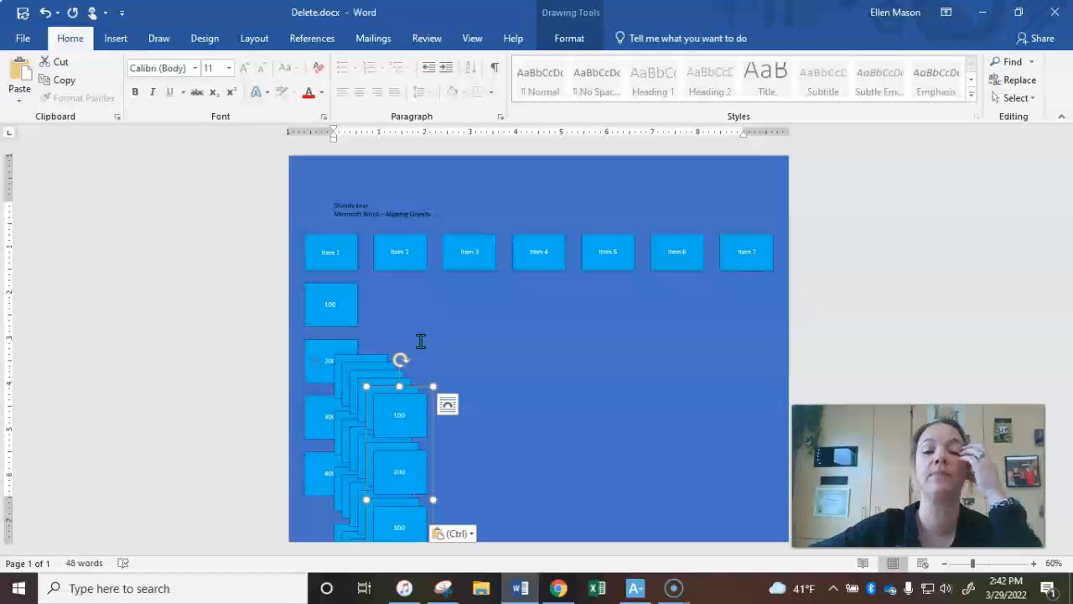
Move the two uppermost pasted columns of the stack out beneath the Item 7 and Item 6 boxes
click(405, 444)
click(623, 390)
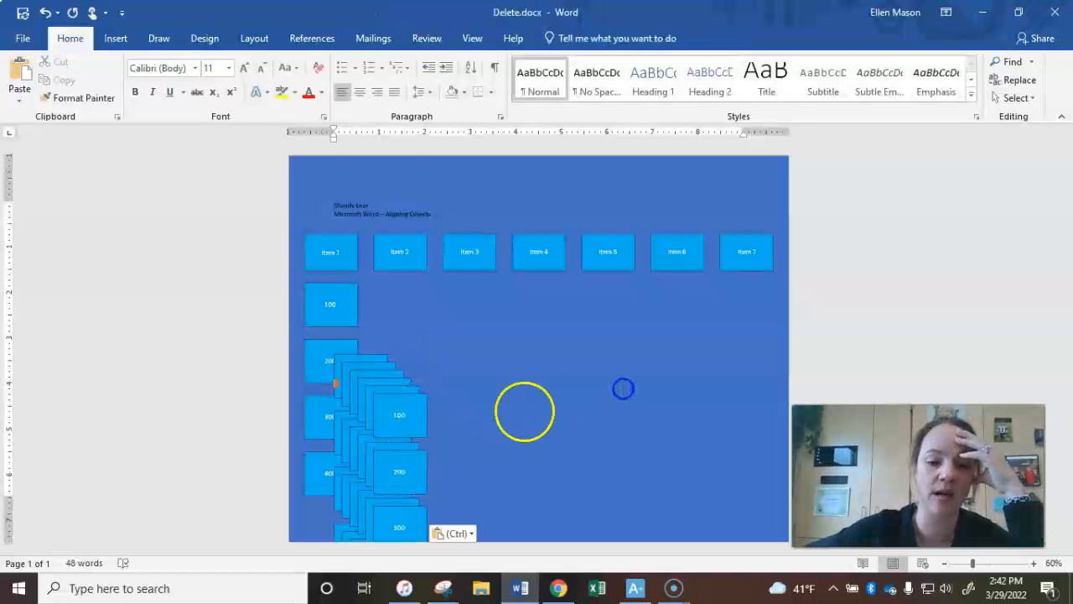
click(406, 411)
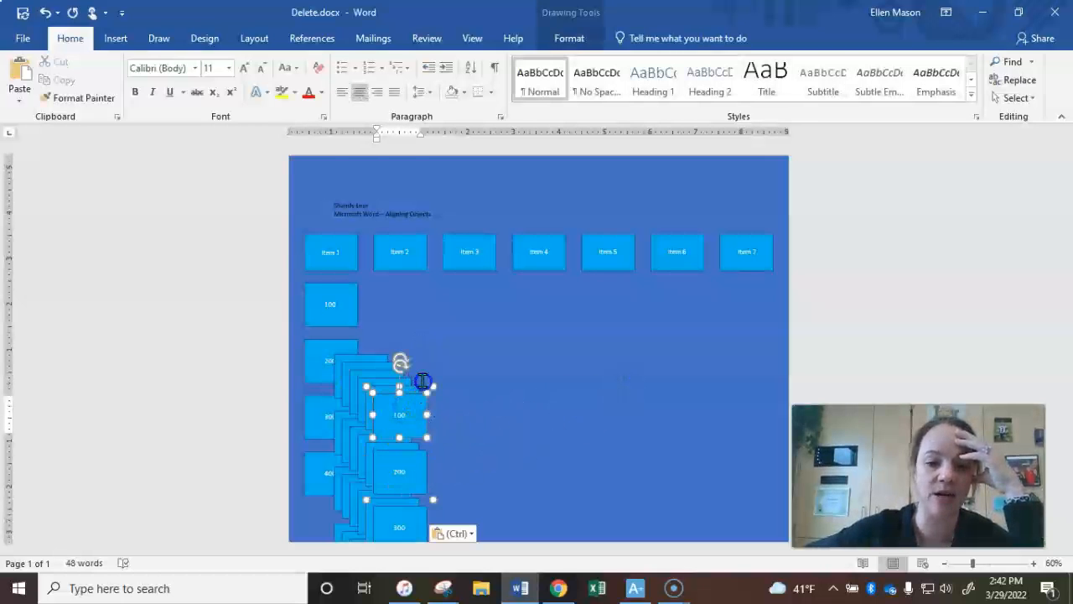
click(534, 381)
click(410, 413)
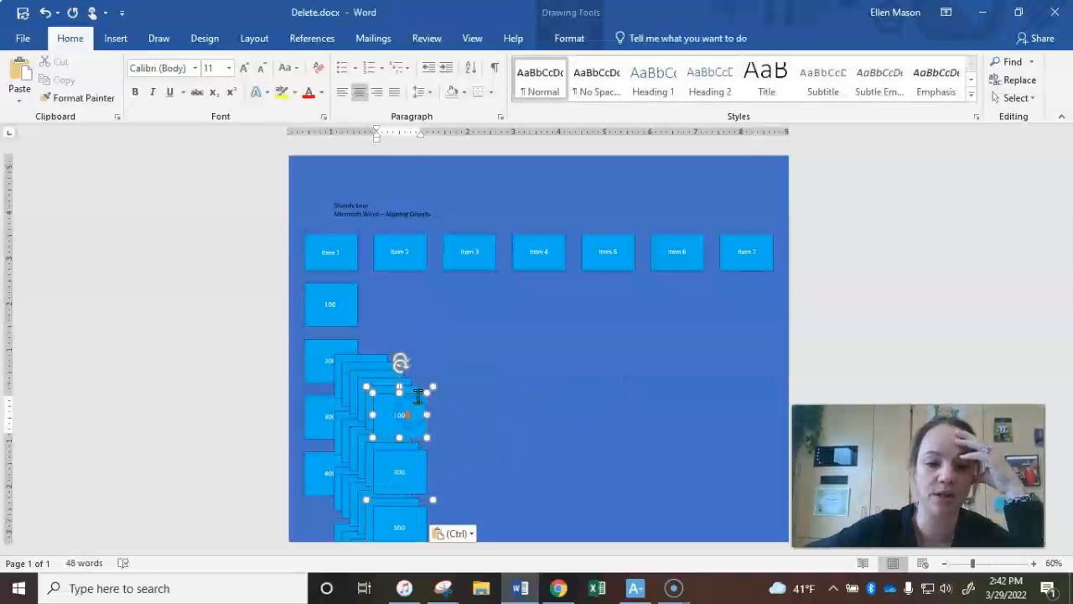
drag(422, 388, 736, 312)
click(395, 407)
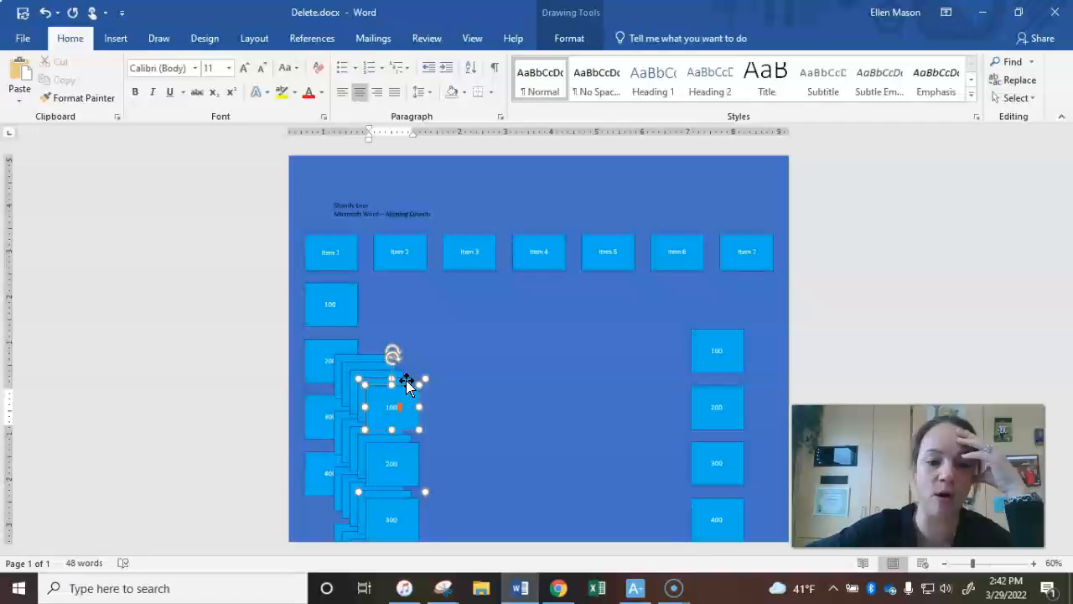
drag(407, 376, 667, 298)
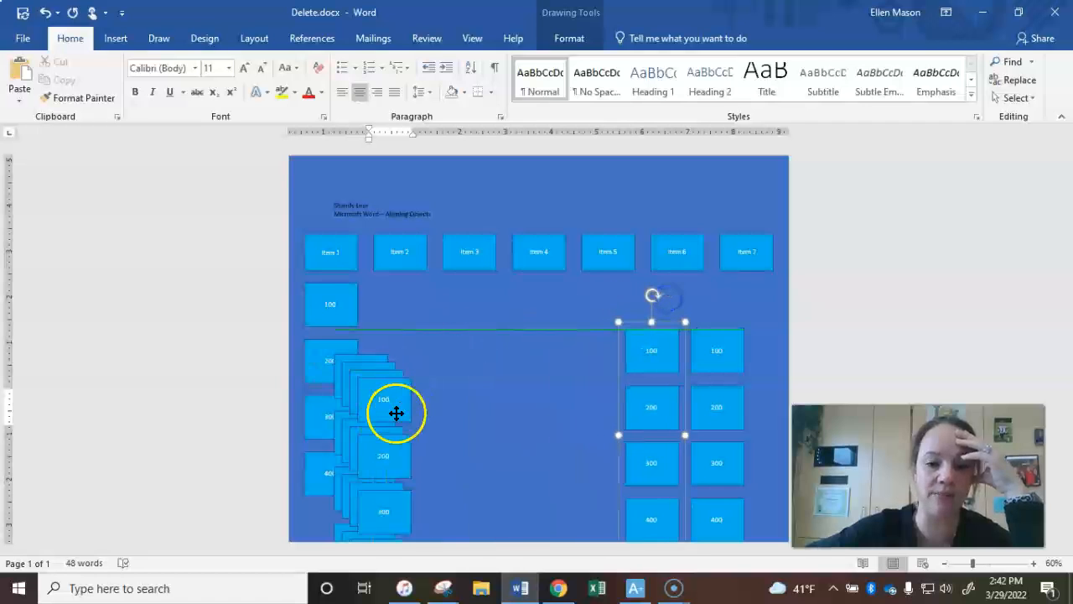
click(395, 412)
drag(397, 375, 523, 338)
key(ctrl+z)
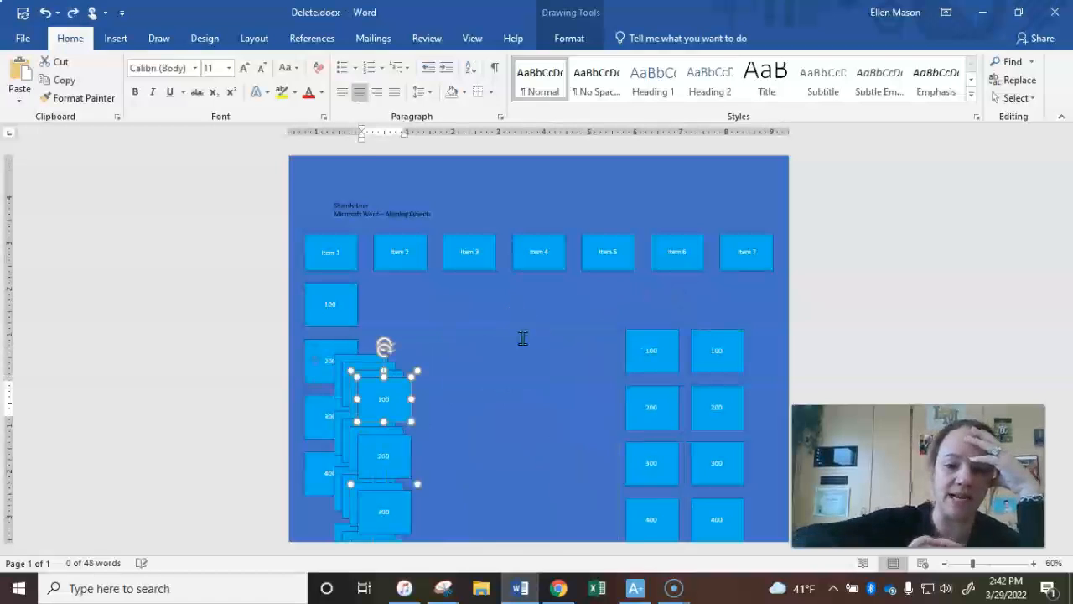
Move two more whole grouped columns from the stack beneath the Item 5 and Item 4 boxes
click(520, 350)
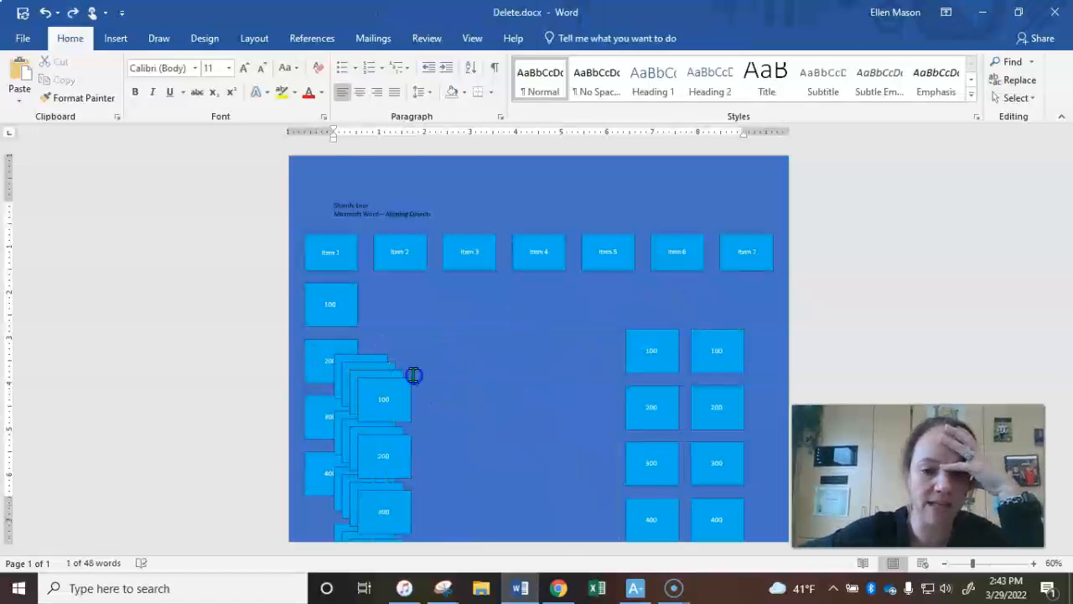
click(411, 467)
mouse_move(412, 467)
mouse_down()
mouse_move(632, 340)
mouse_move(606, 400)
mouse_move(613, 426)
mouse_up()
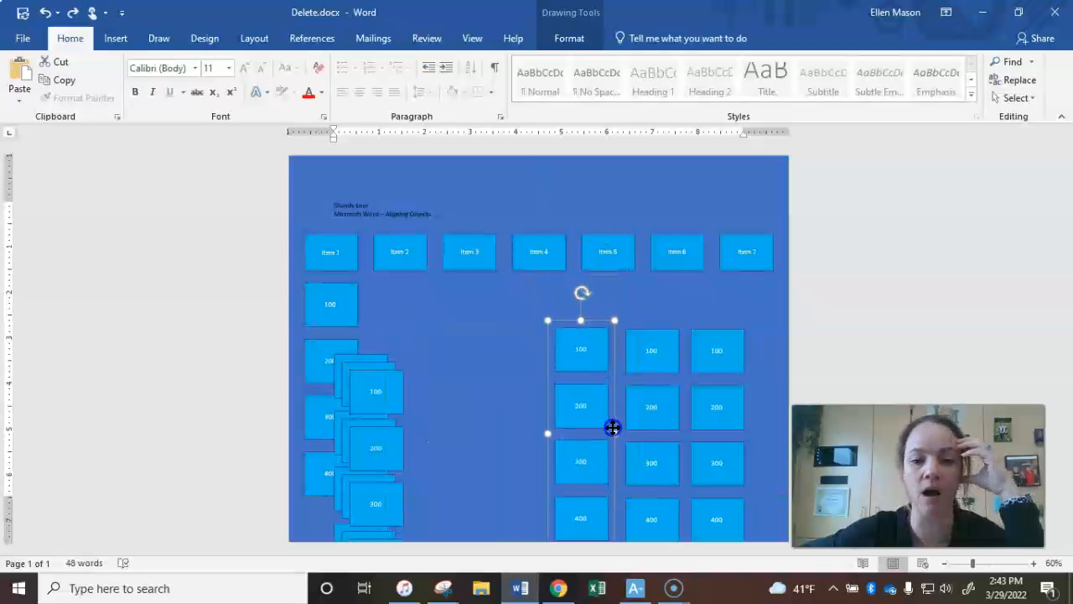
click(394, 431)
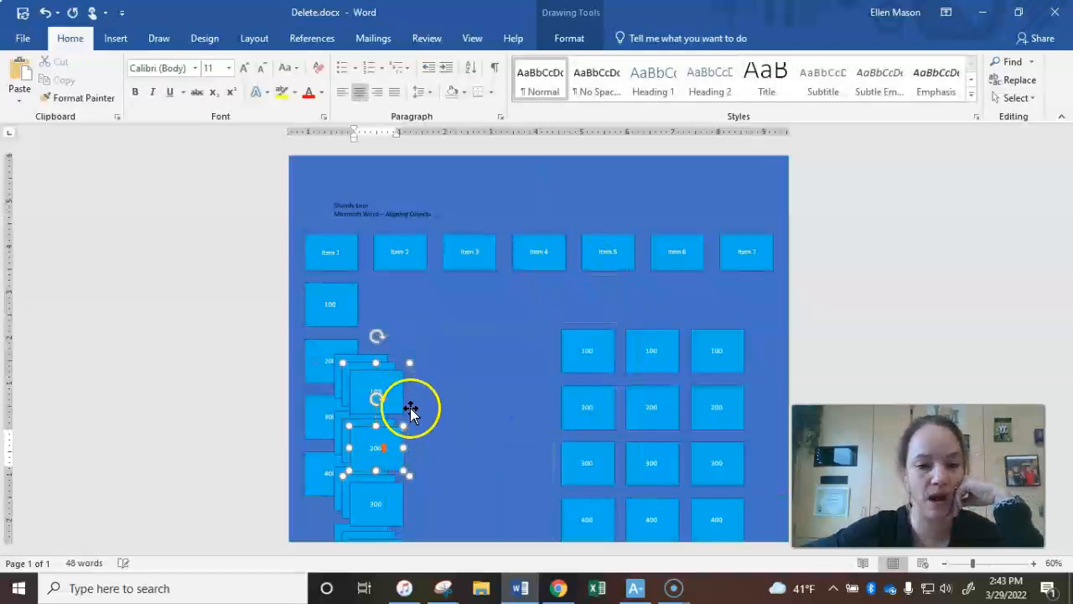
drag(447, 406, 553, 350)
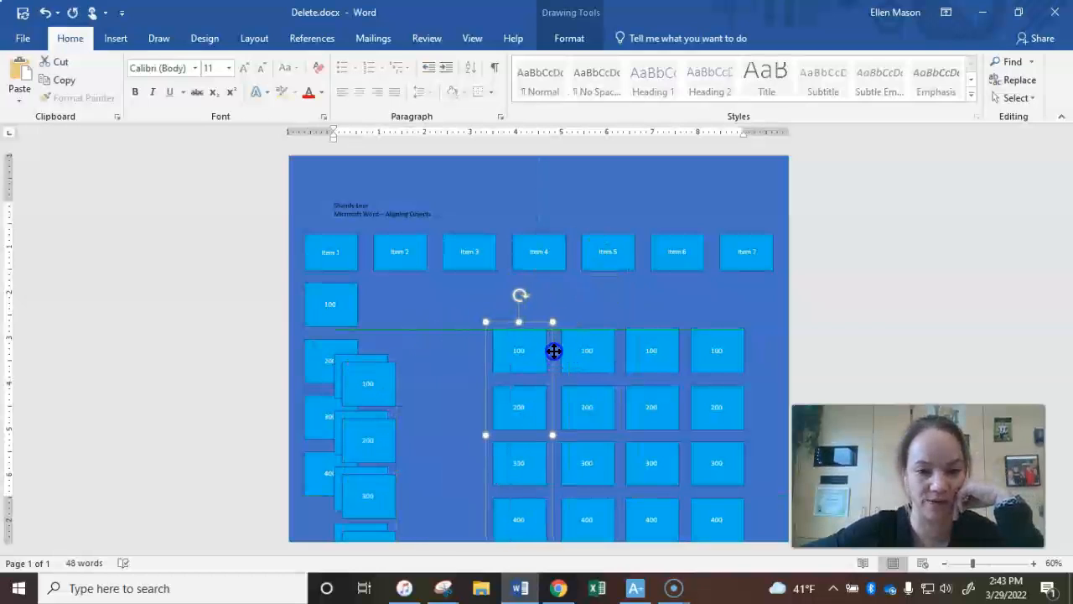
Move the last two pasted columns beneath the Item 3 and Item 2 boxes
click(380, 391)
click(396, 483)
drag(400, 497, 493, 431)
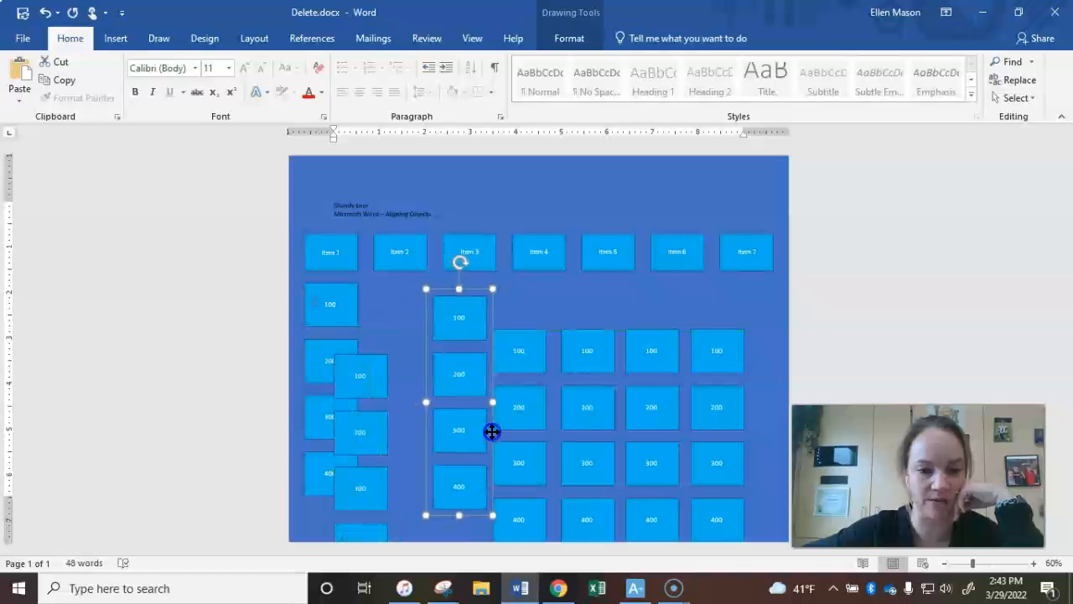
click(361, 350)
click(382, 368)
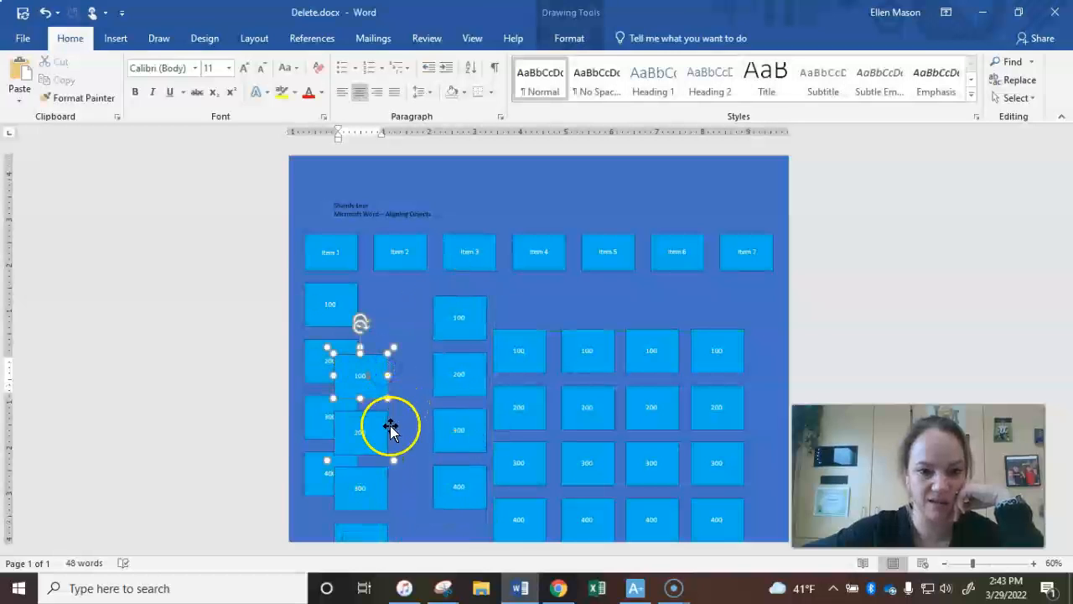
drag(390, 426, 426, 371)
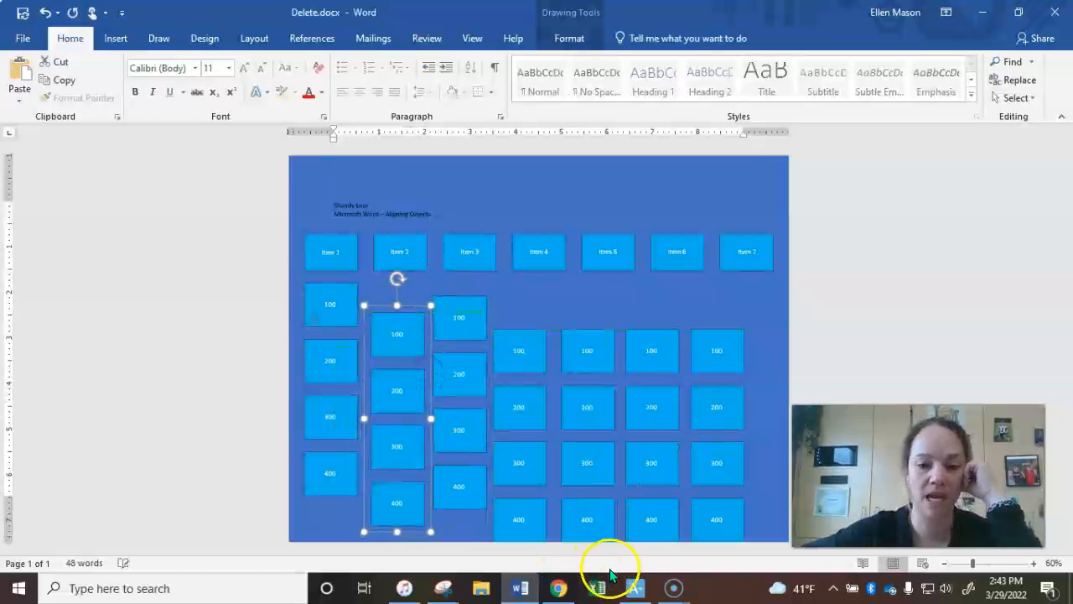
Read the numbered instructions on the Aligning Objects slide in Chrome, and return to the Word document
click(558, 588)
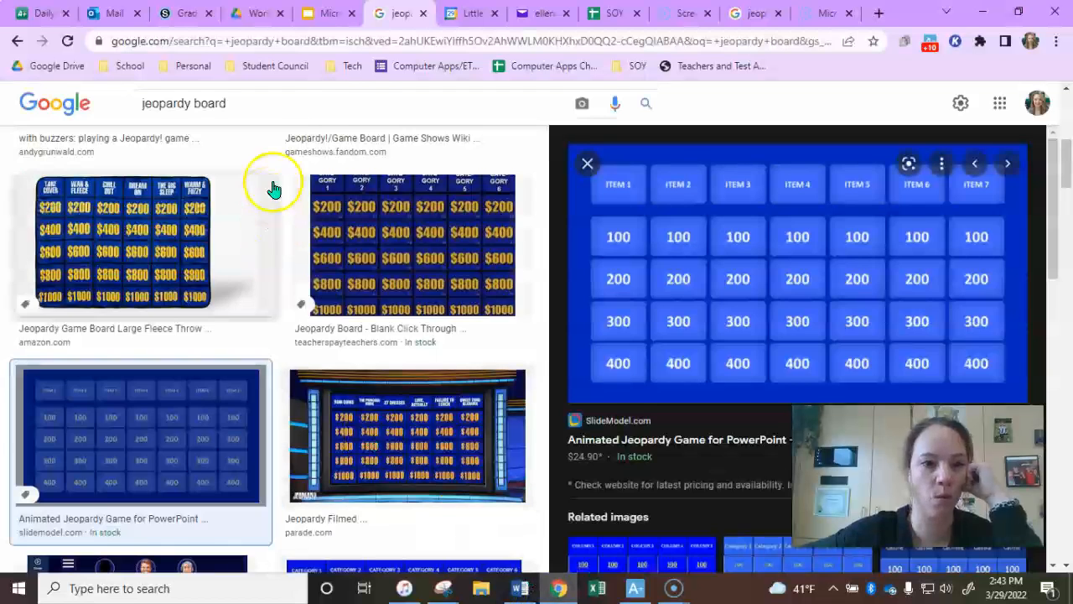
click(331, 14)
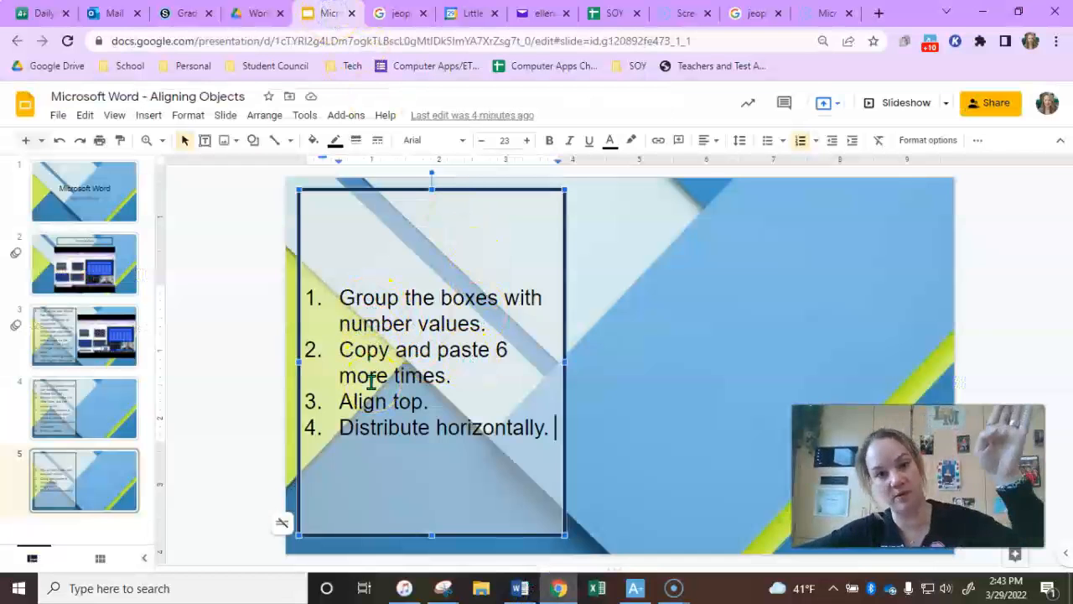
click(525, 589)
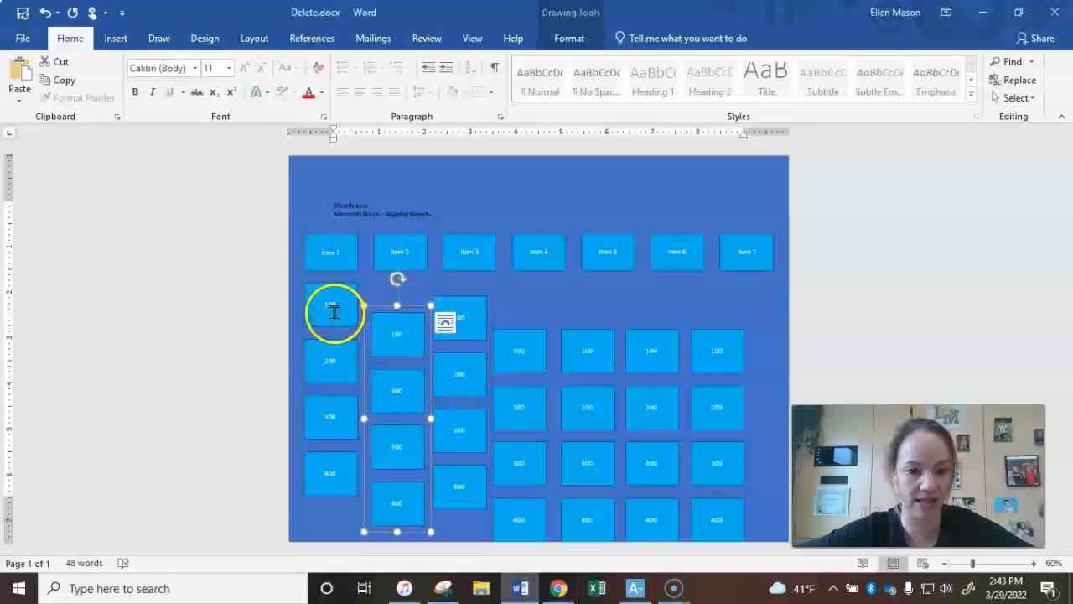
Select all seven grouped 100 to 400 columns together and align their tops relative to the selected objects
click(334, 312)
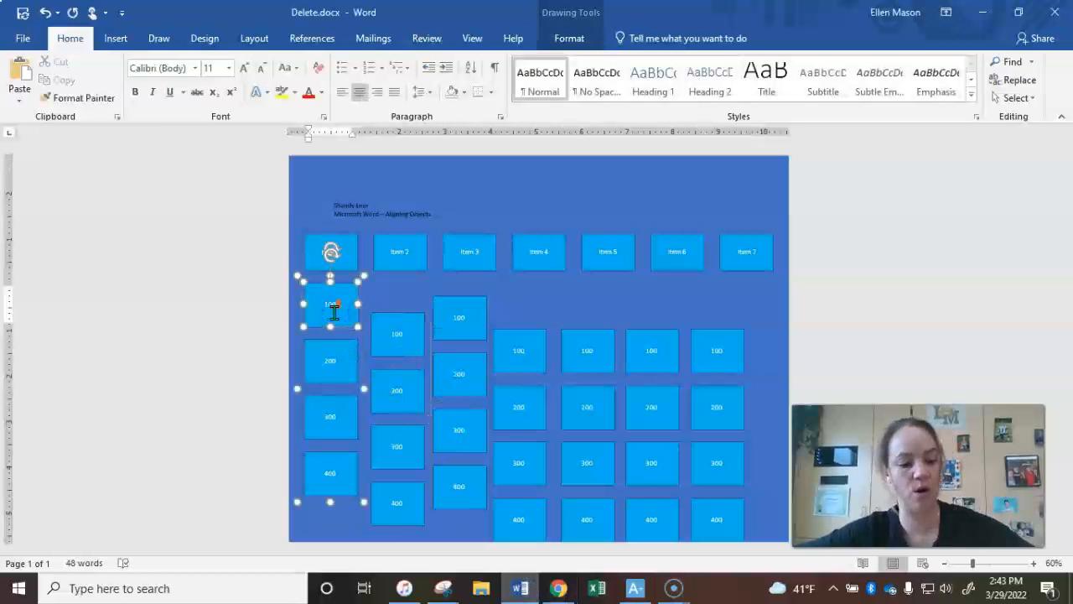
ctrl+click(408, 342)
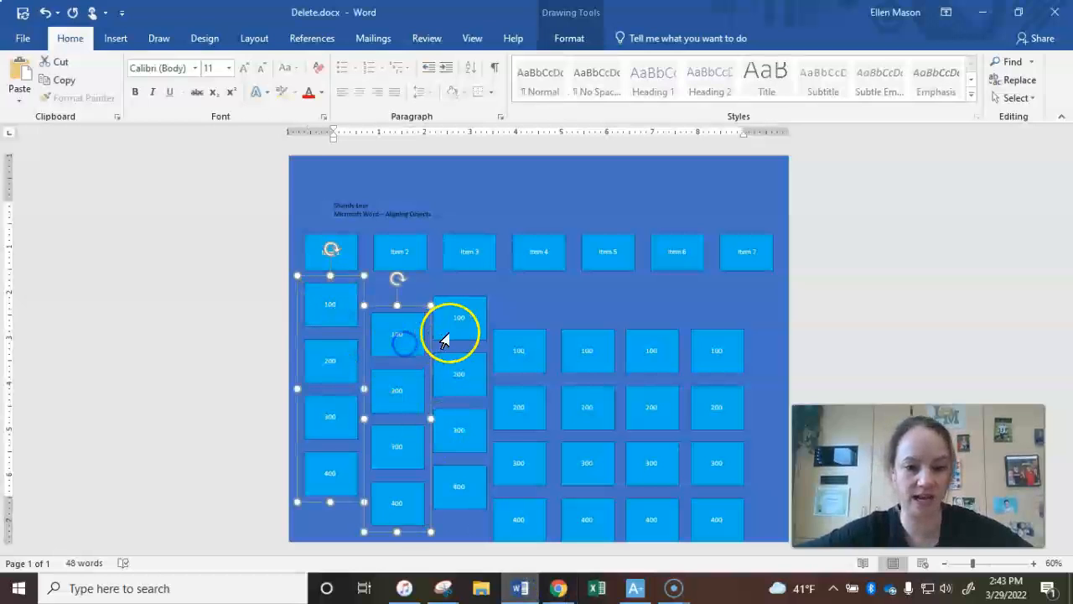
ctrl+click(473, 326)
ctrl+click(519, 350)
ctrl+click(587, 350)
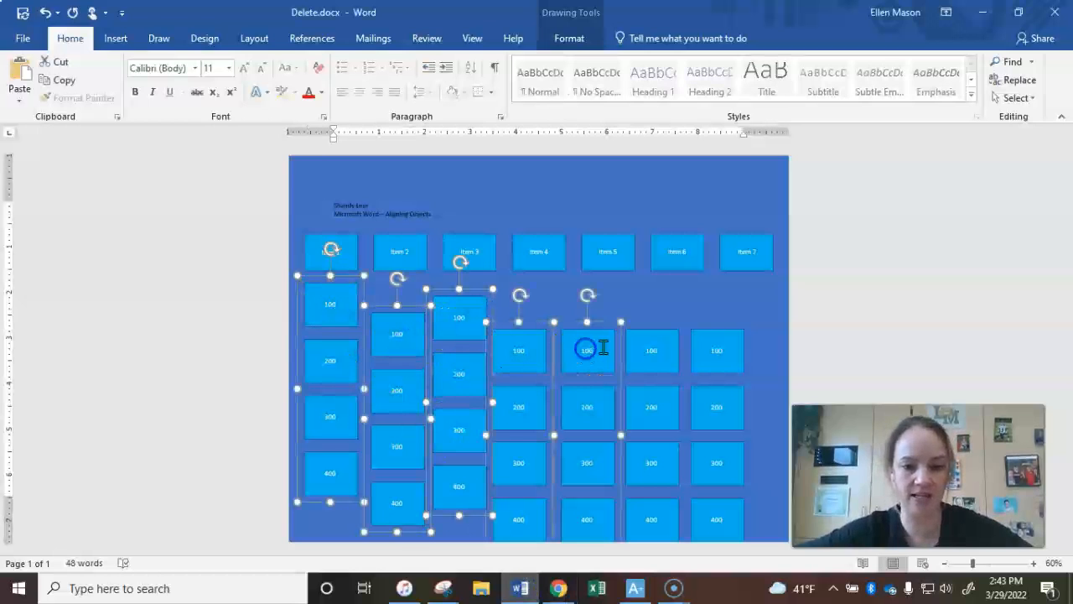
ctrl+click(642, 345)
ctrl+click(713, 357)
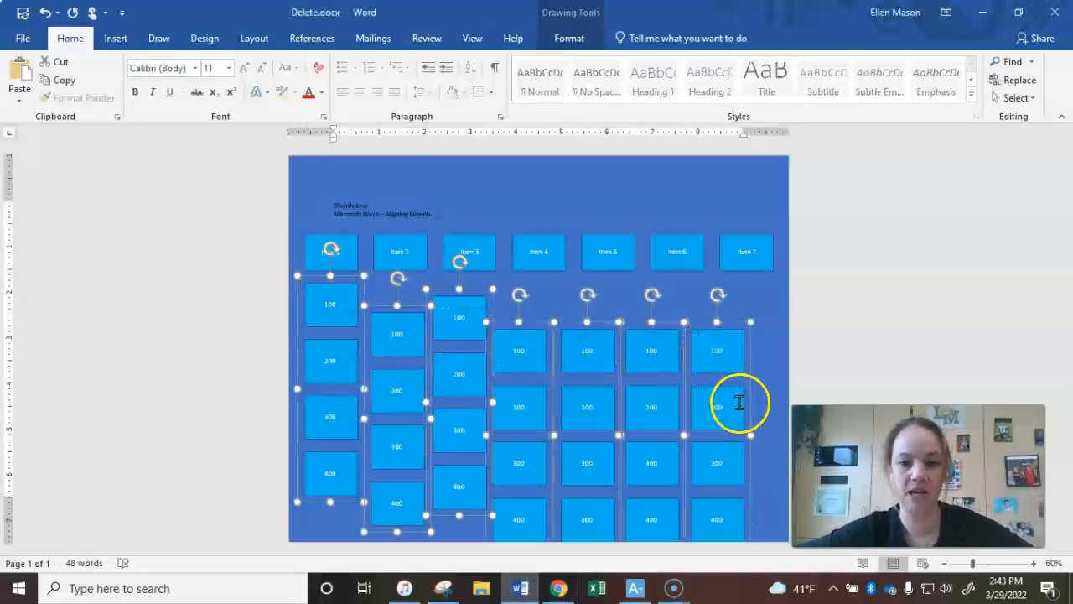
click(576, 35)
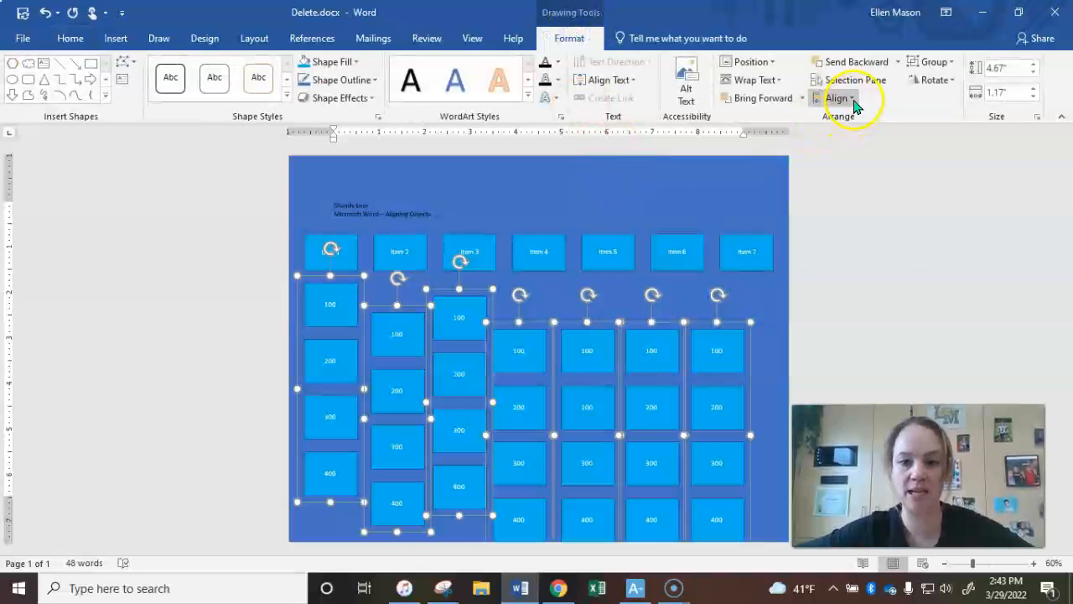
click(852, 100)
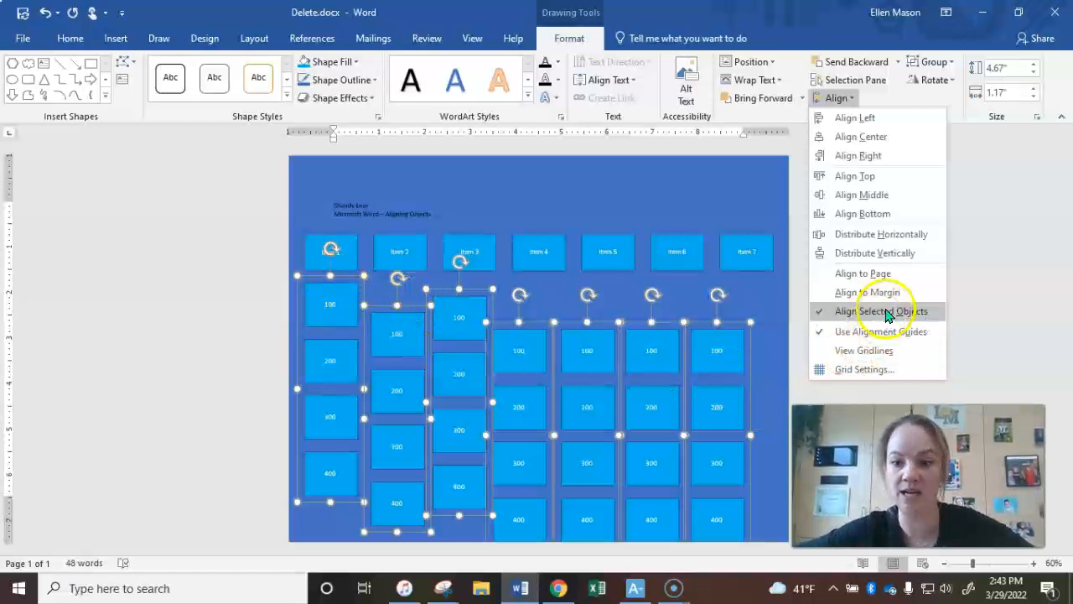
click(855, 176)
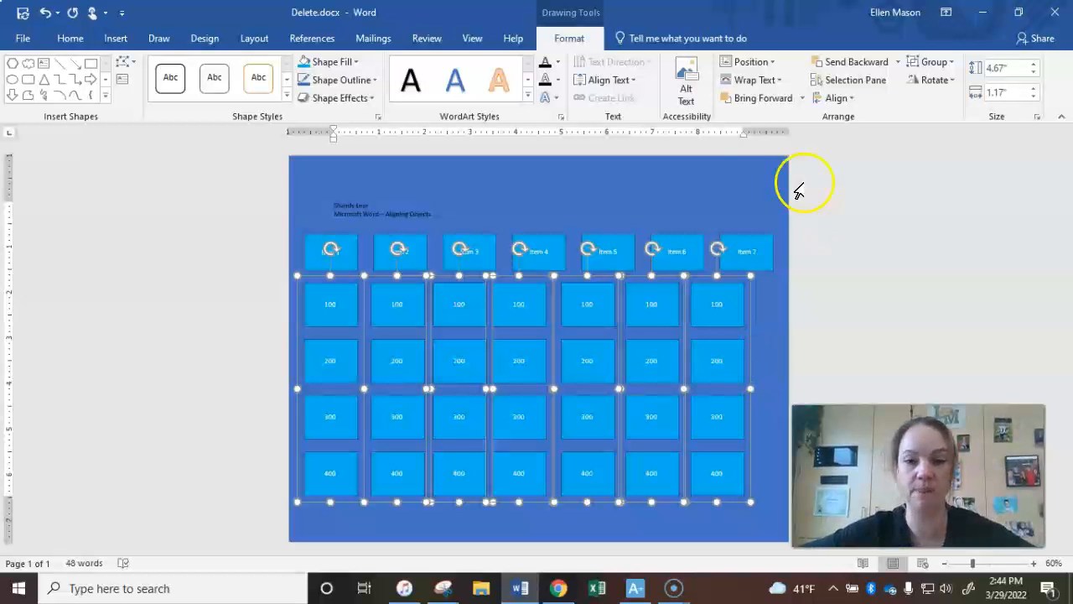
Set the alignment reference to the page, distribute the seven selected number columns horizontally, and deselect them
click(852, 99)
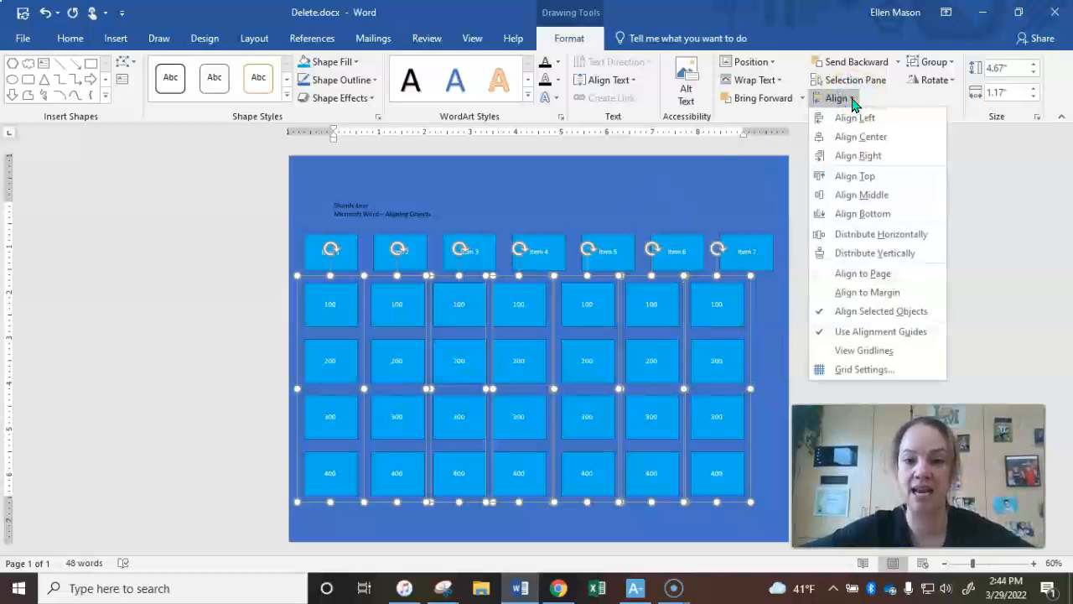
click(872, 277)
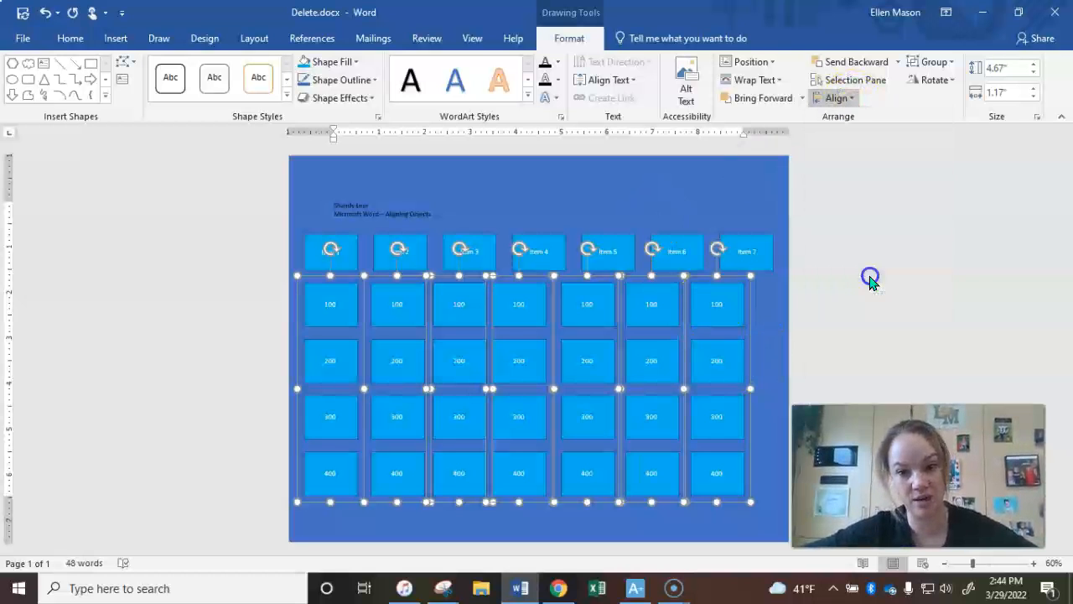
click(838, 99)
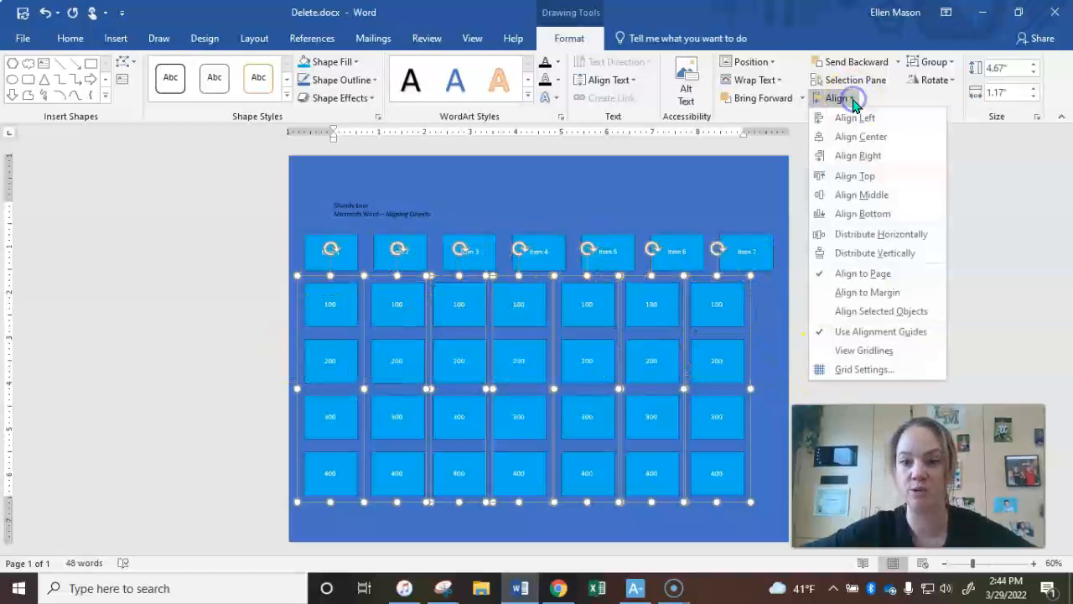
click(892, 235)
click(736, 192)
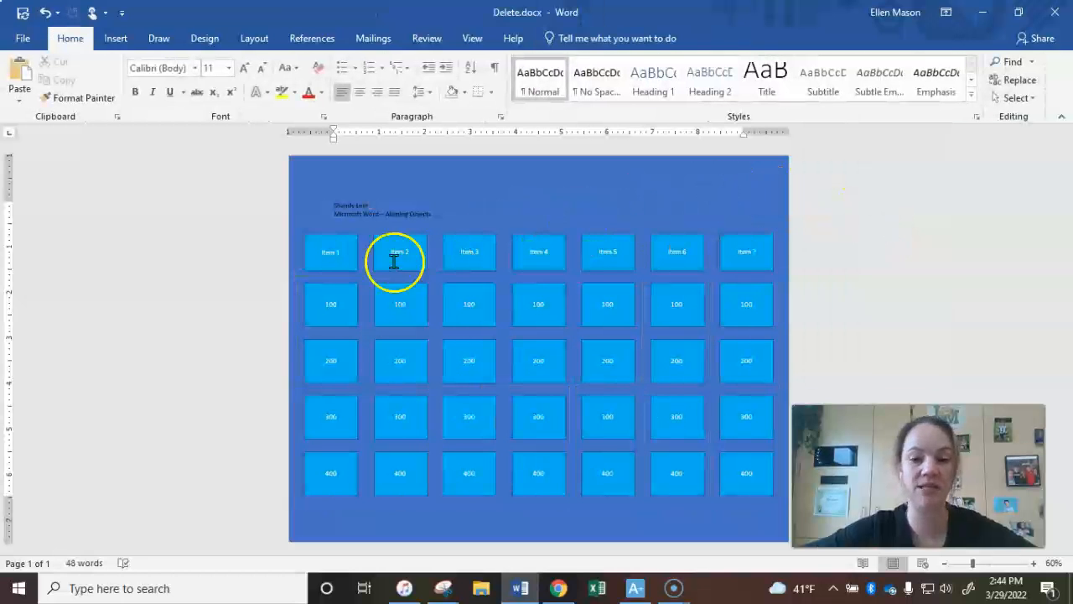